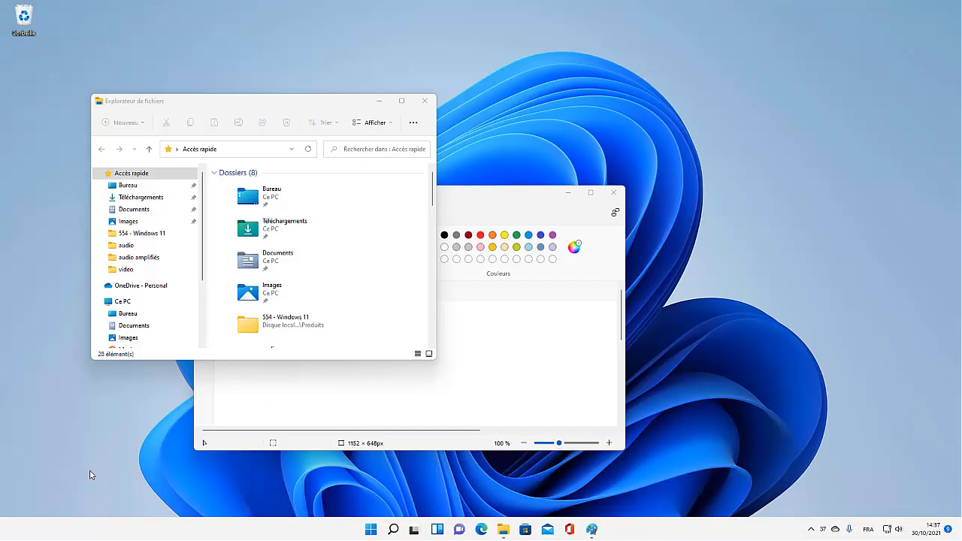
# Bring the Paint window to the front using the task view.
pyautogui.click(415, 530)
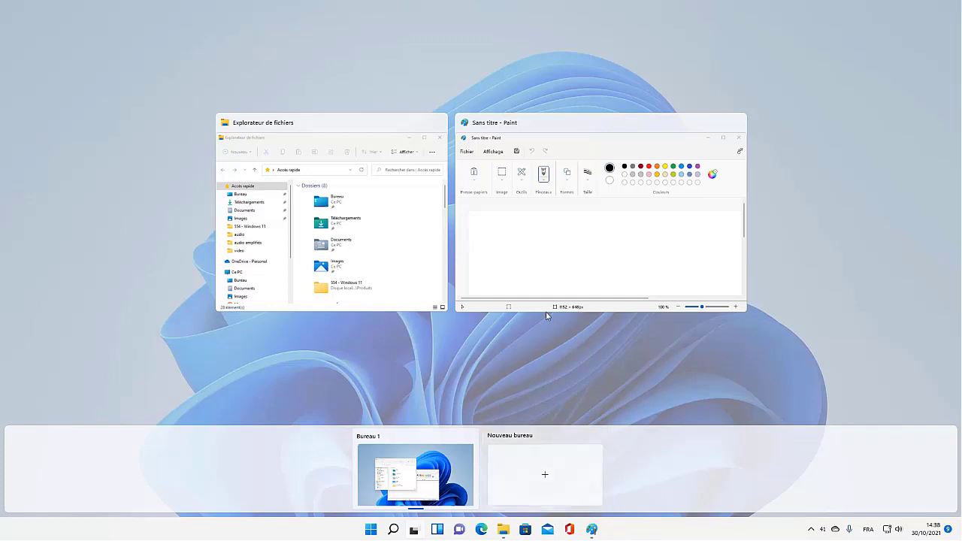
pyautogui.click(566, 269)
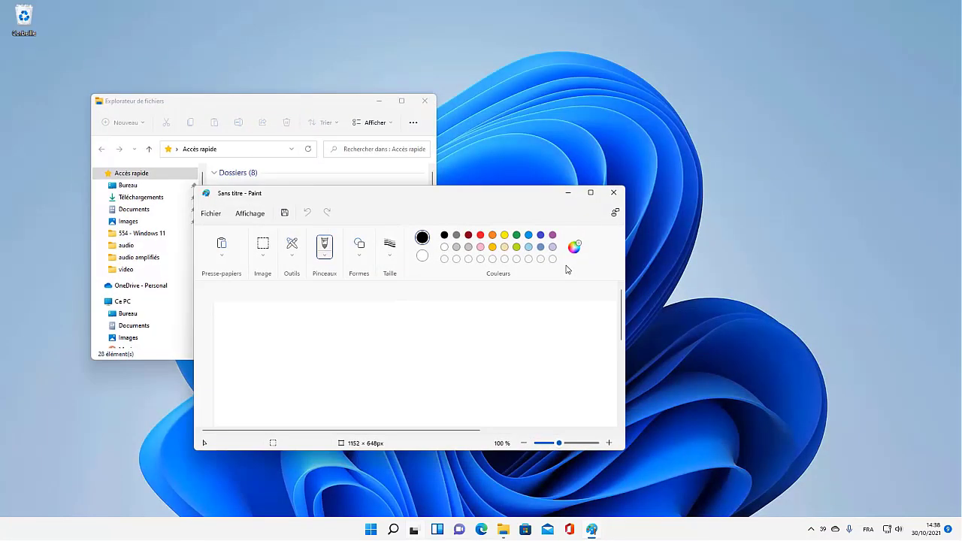
# Create and enter a second virtual desktop, and open Microsoft Edge and Microsoft Store on it.
pyautogui.click(413, 532)
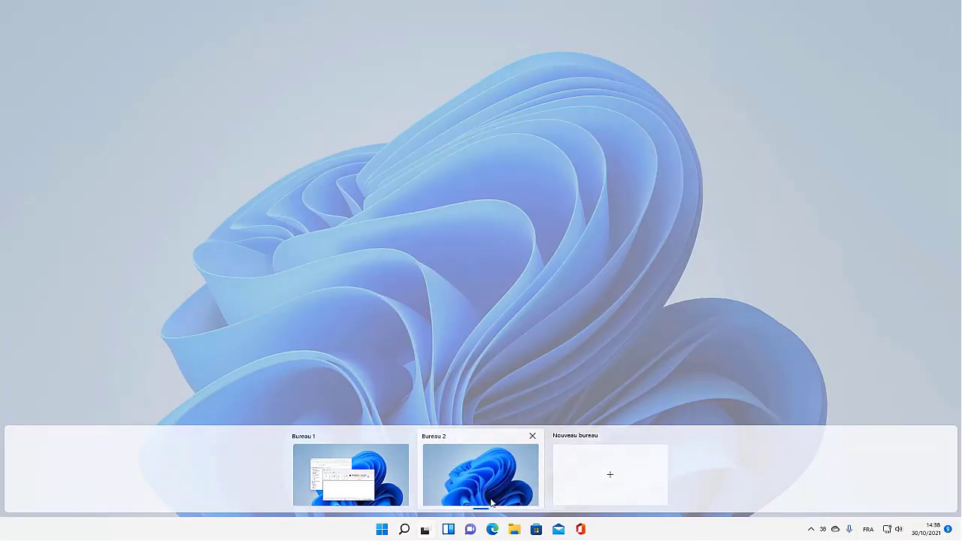
pyautogui.click(528, 311)
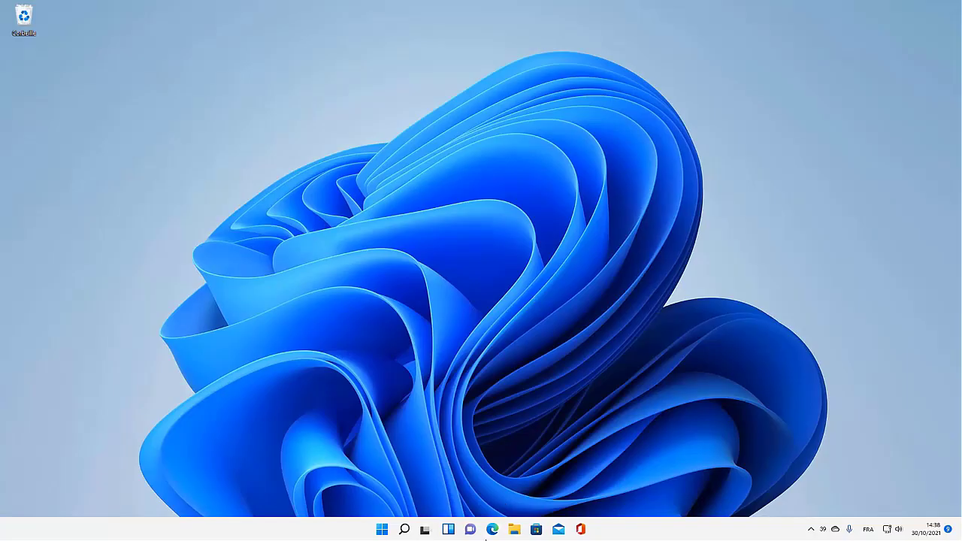
pyautogui.click(493, 530)
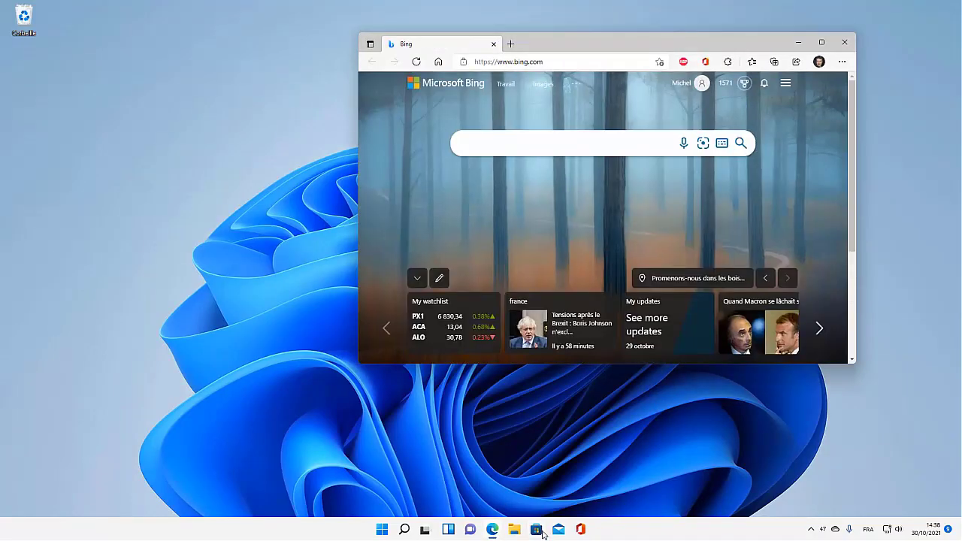
pyautogui.click(539, 530)
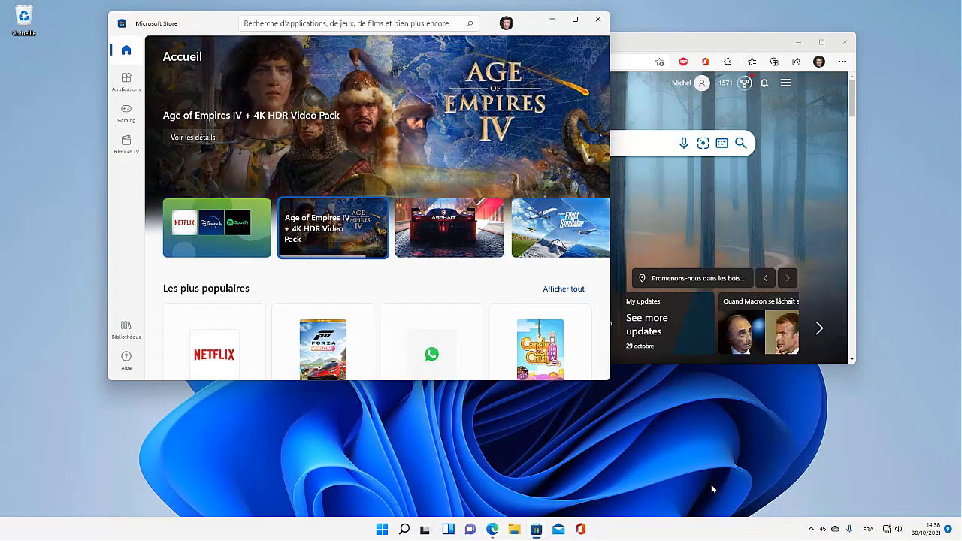
# Move the Microsoft Store window from Bureau 2 to the Bureau 1 desktop.
pyautogui.click(424, 530)
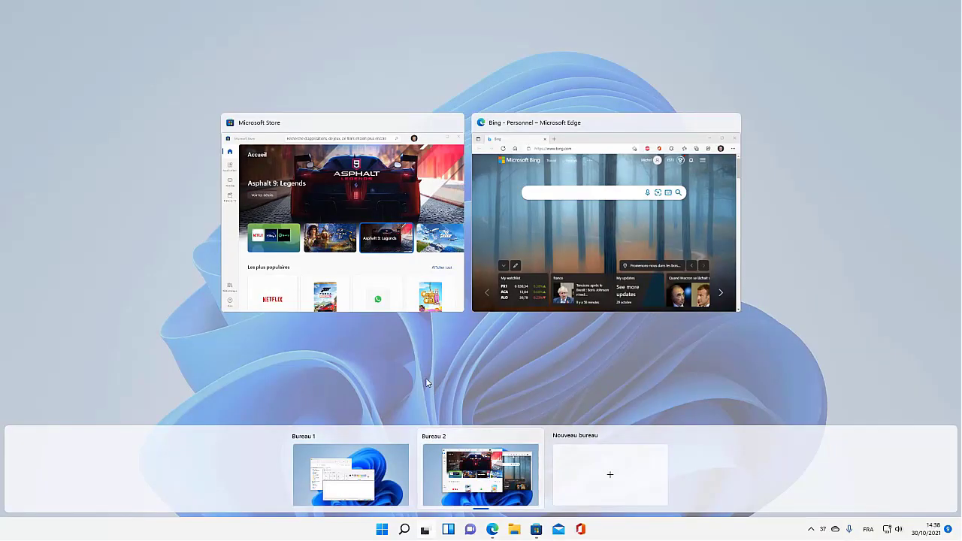
pyautogui.moveTo(386, 218); pyautogui.dragTo(350, 470)
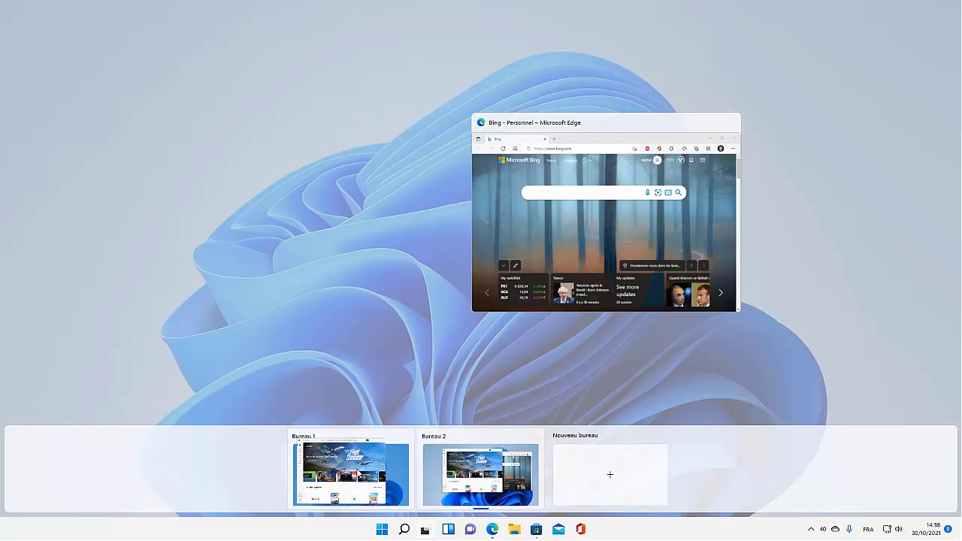
pyautogui.moveTo(357, 471); pyautogui.dragTo(358, 469)
pyautogui.moveTo(358, 468)
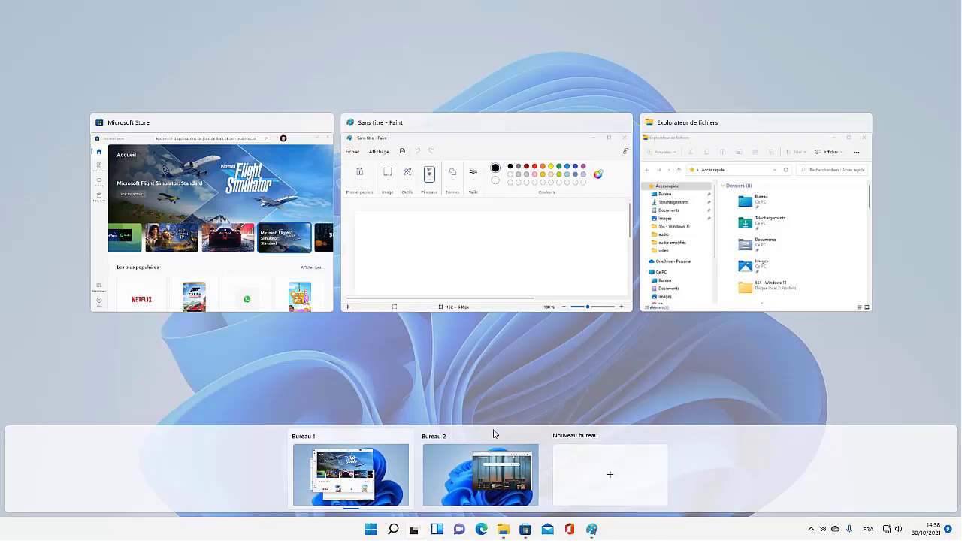
# Move the Paint window from Bureau 1 to Bureau 2, and return to the Bureau 1 desktop.
pyautogui.moveTo(478, 485)
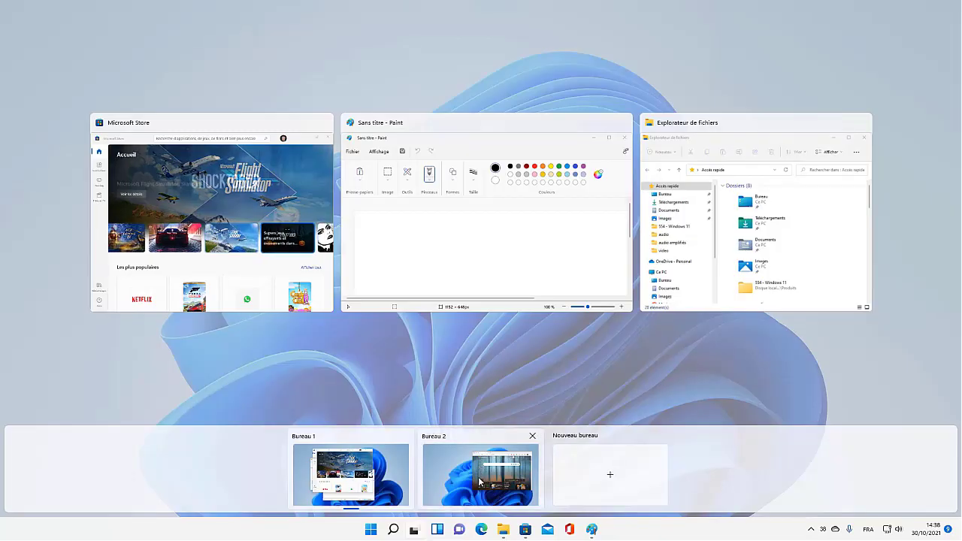
pyautogui.rightClick(476, 240)
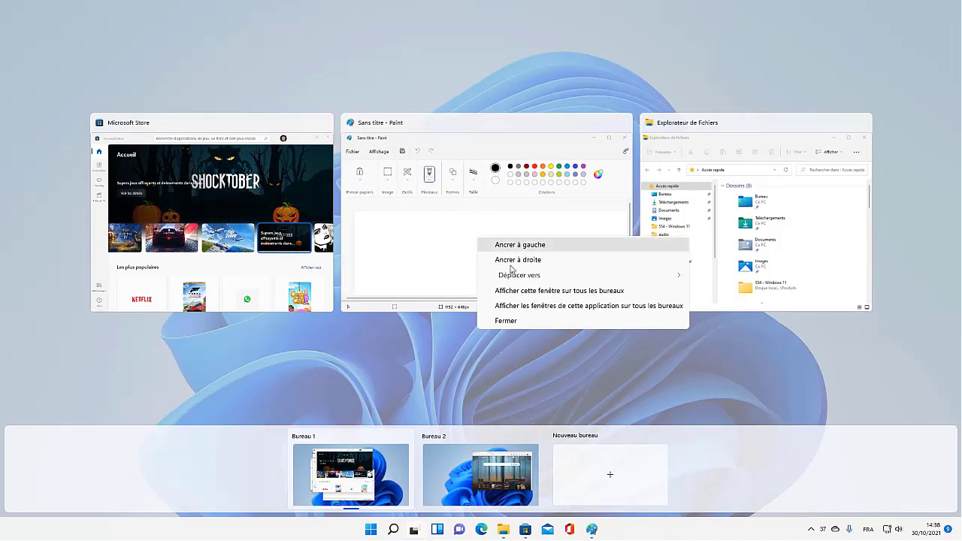
pyautogui.moveTo(518, 276)
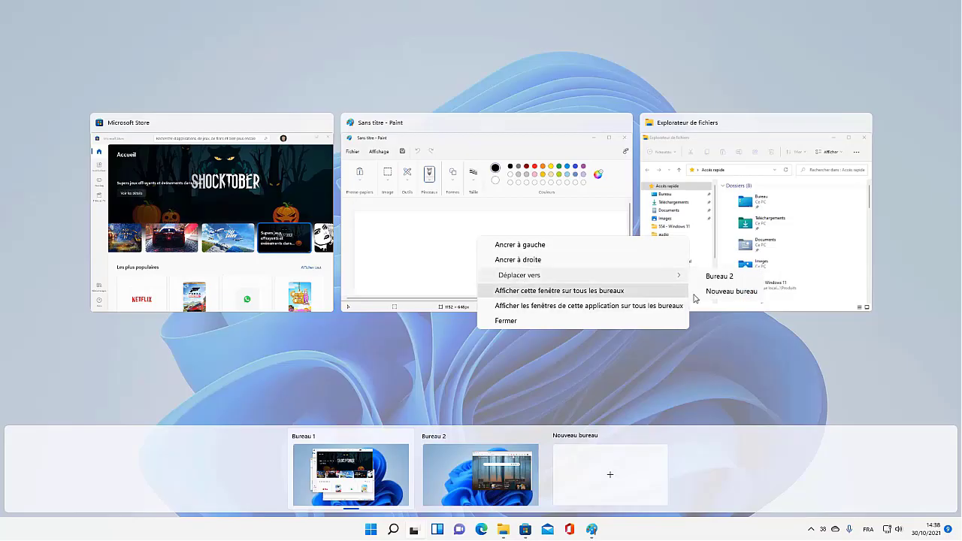
pyautogui.click(711, 278)
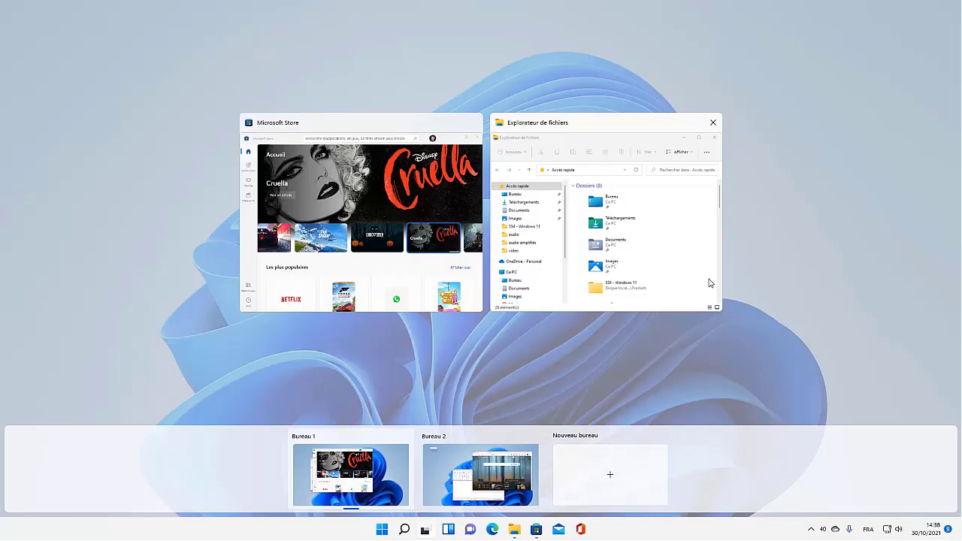
pyautogui.click(648, 374)
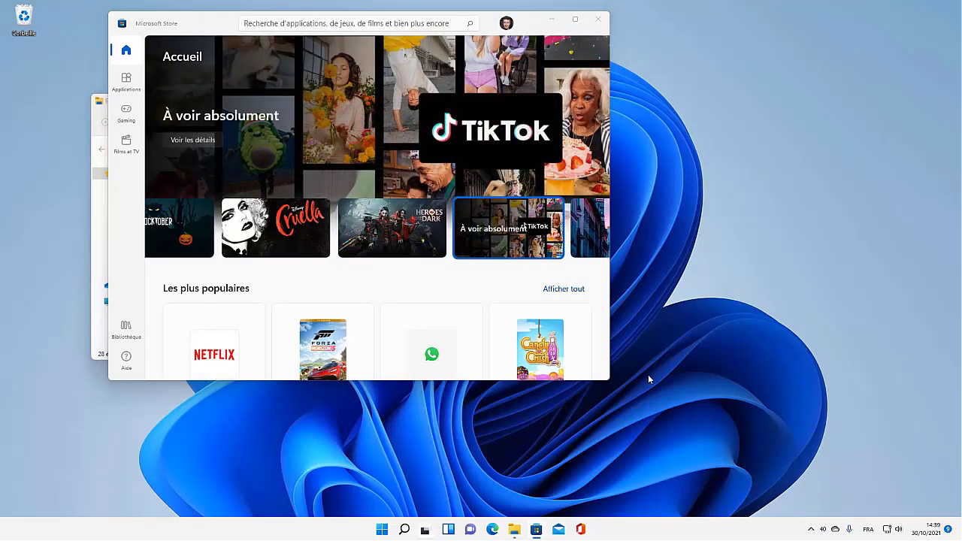
# Make the Microsoft Store window appear on all virtual desktops and leave the task view.
pyautogui.press('super+Tab')
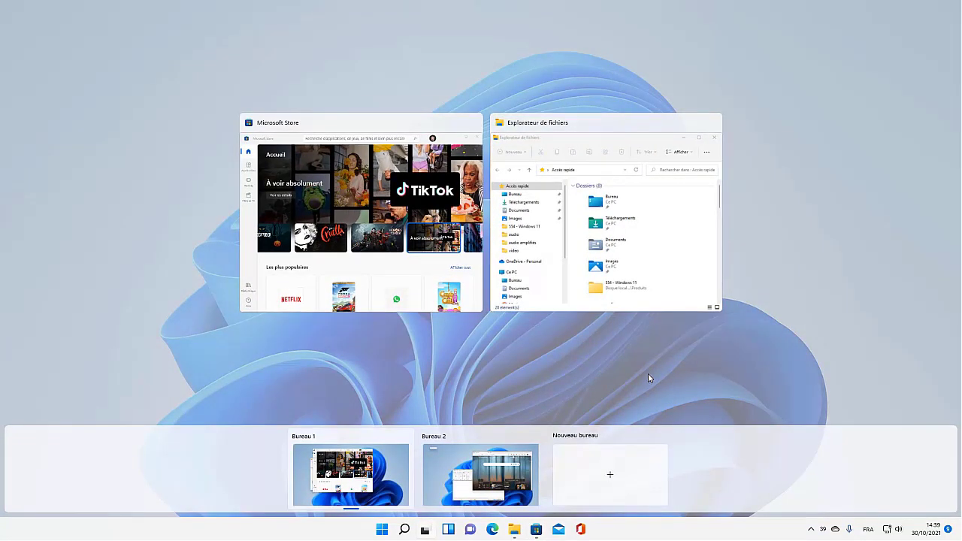
pyautogui.rightClick(382, 215)
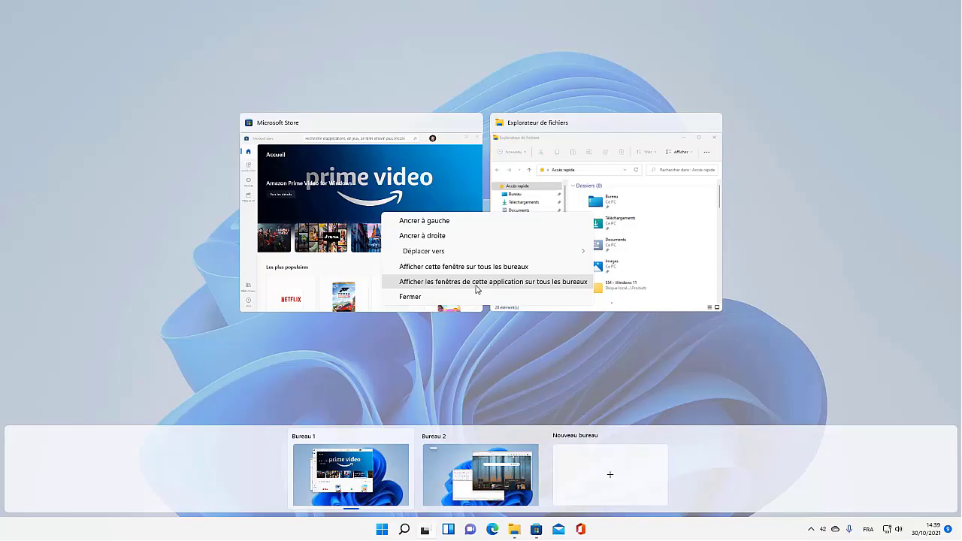
pyautogui.click(480, 267)
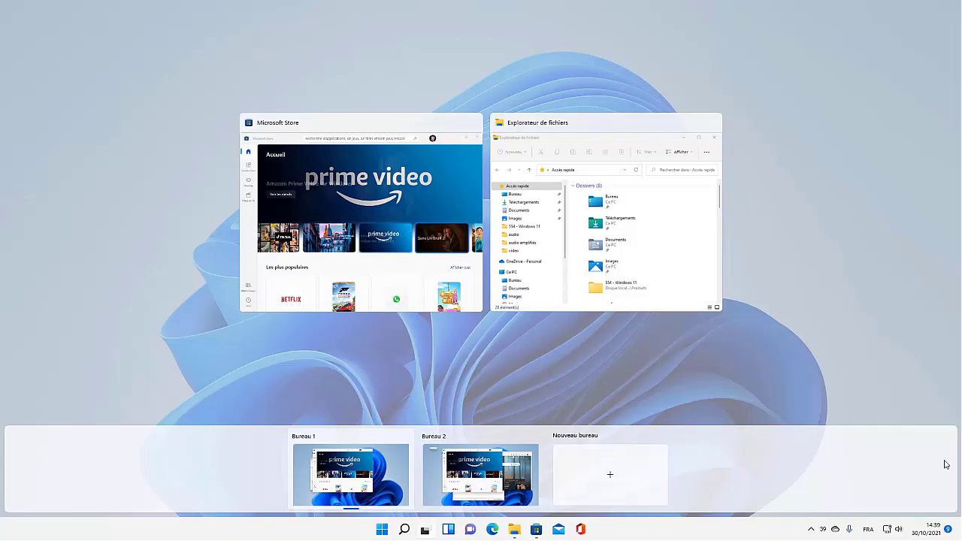
pyautogui.click(754, 389)
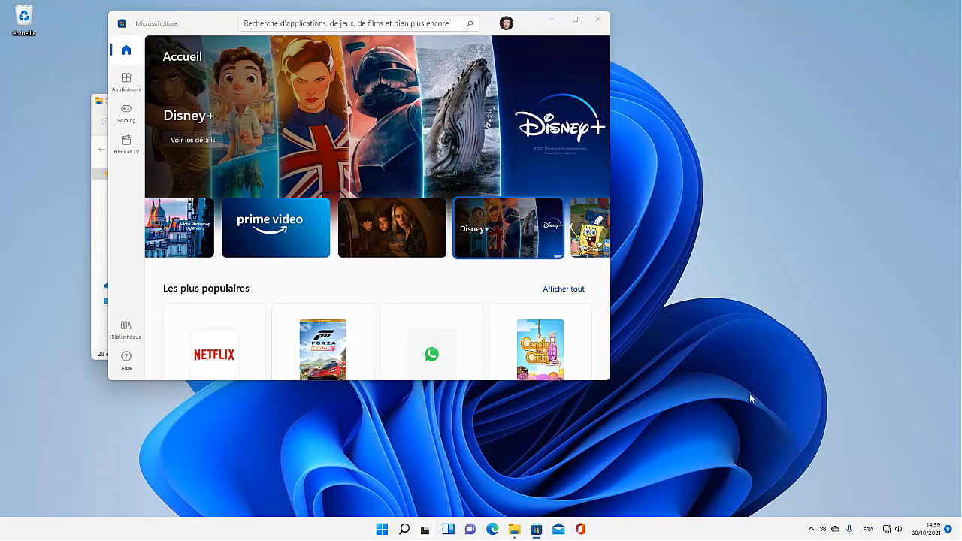
# Rename the Bureau 1 virtual desktop as Travail.
pyautogui.press('super+Tab')
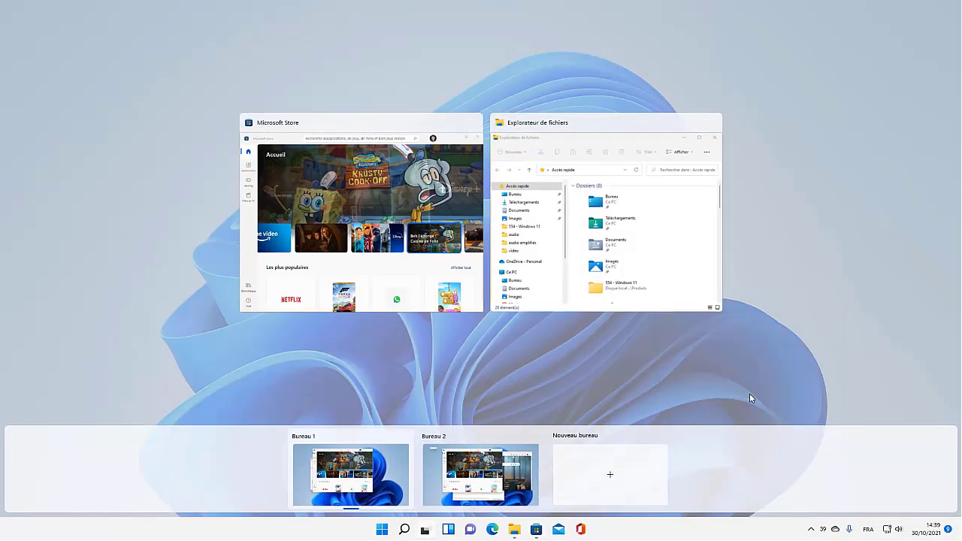
pyautogui.click(448, 479)
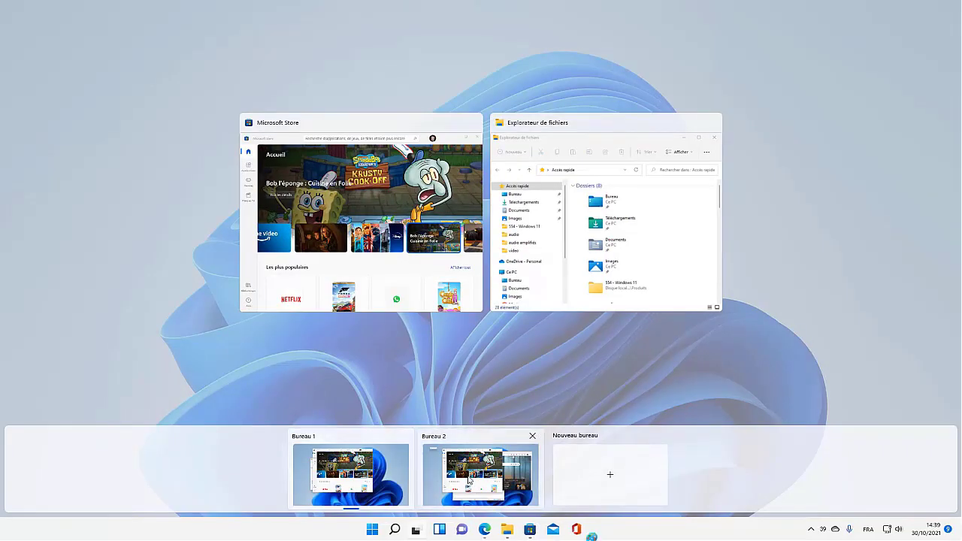
pyautogui.click(365, 462)
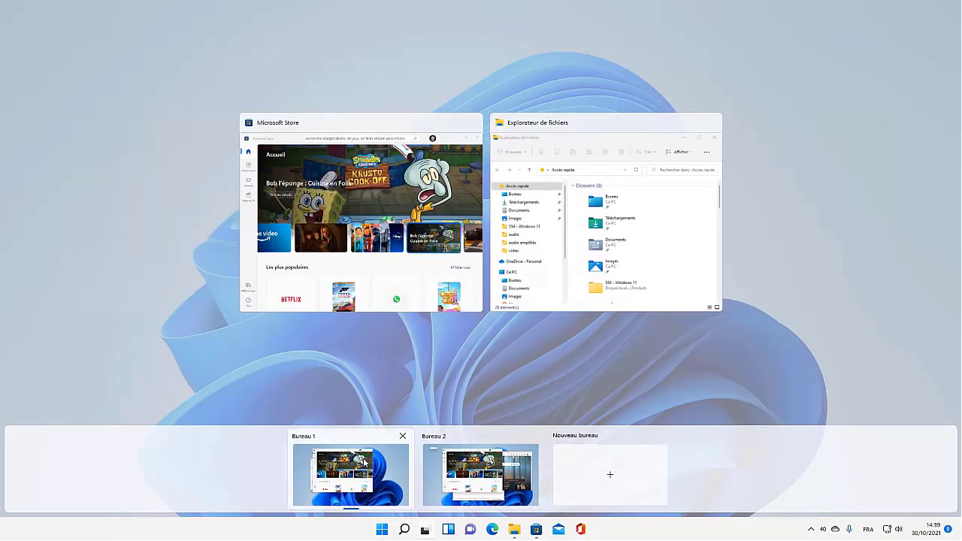
pyautogui.rightClick(364, 462)
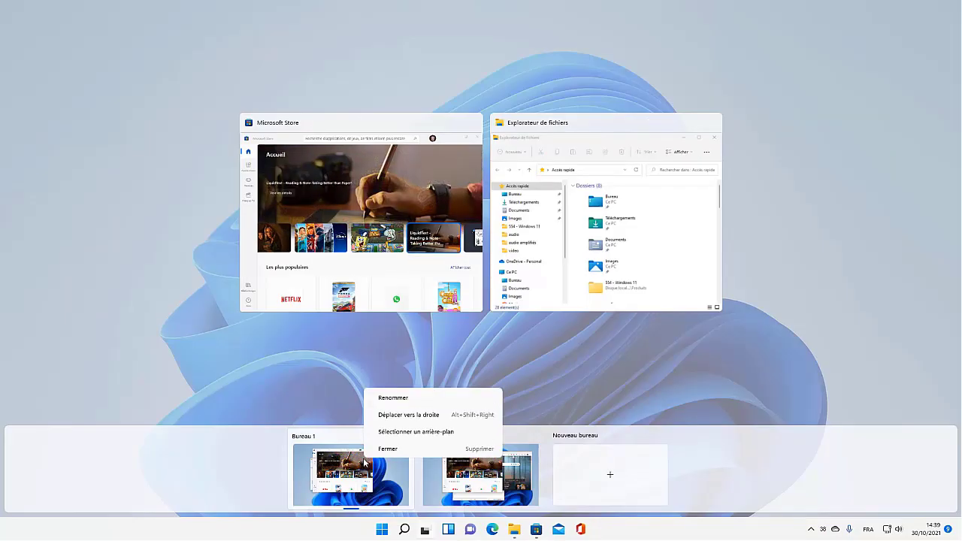
pyautogui.click(391, 398)
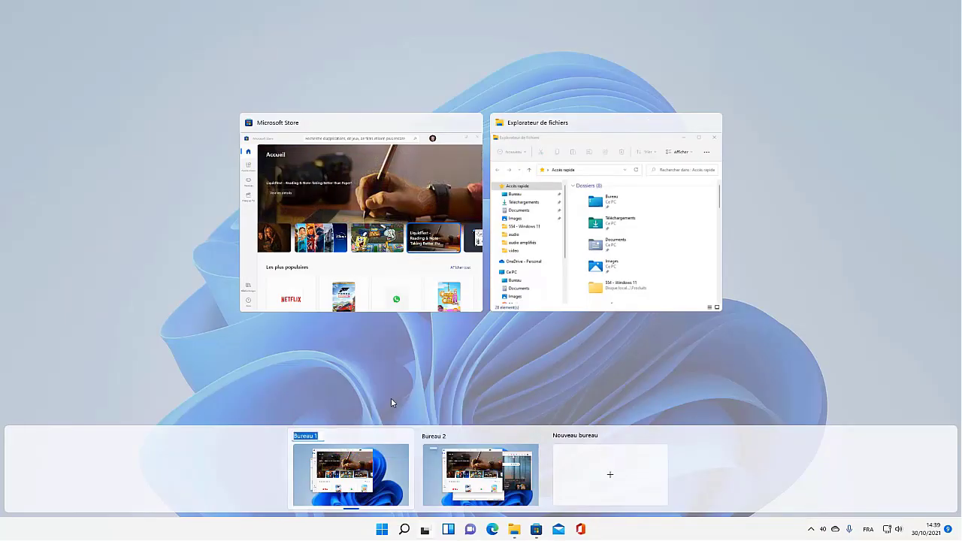
pyautogui.write('Travail')
pyautogui.press('Return')
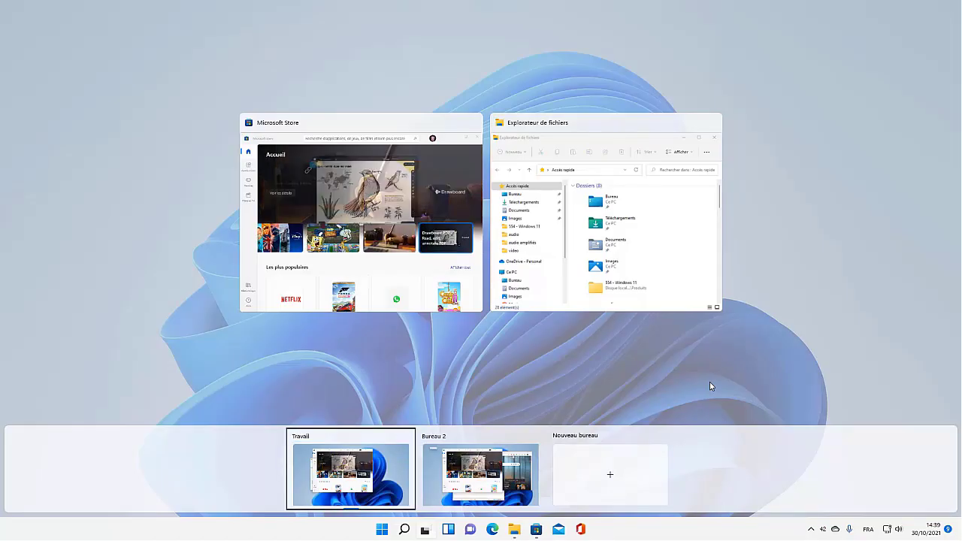
# Rename the Bureau 2 virtual desktop as Jeu and switch to it.
pyautogui.rightClick(497, 461)
pyautogui.click(539, 397)
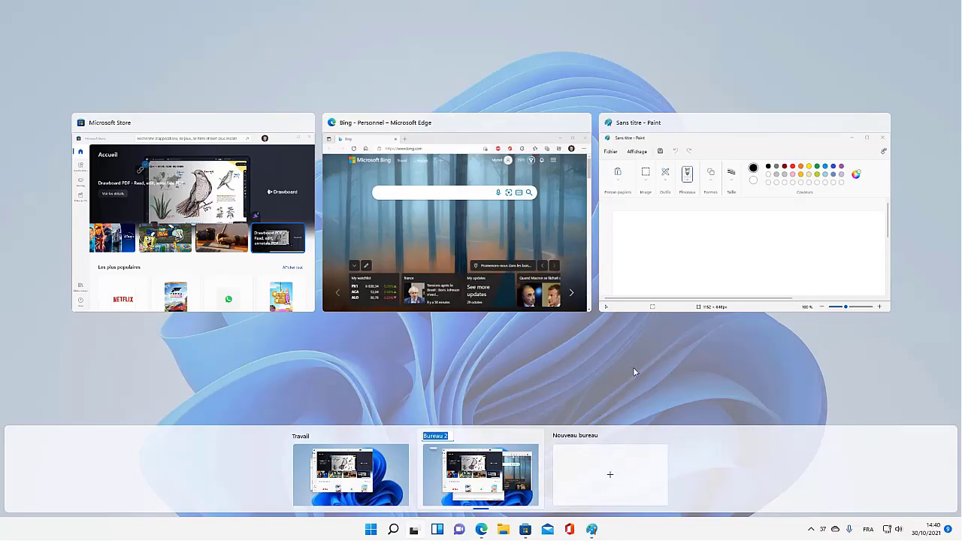
pyautogui.write('Jeu')
pyautogui.press('Return')
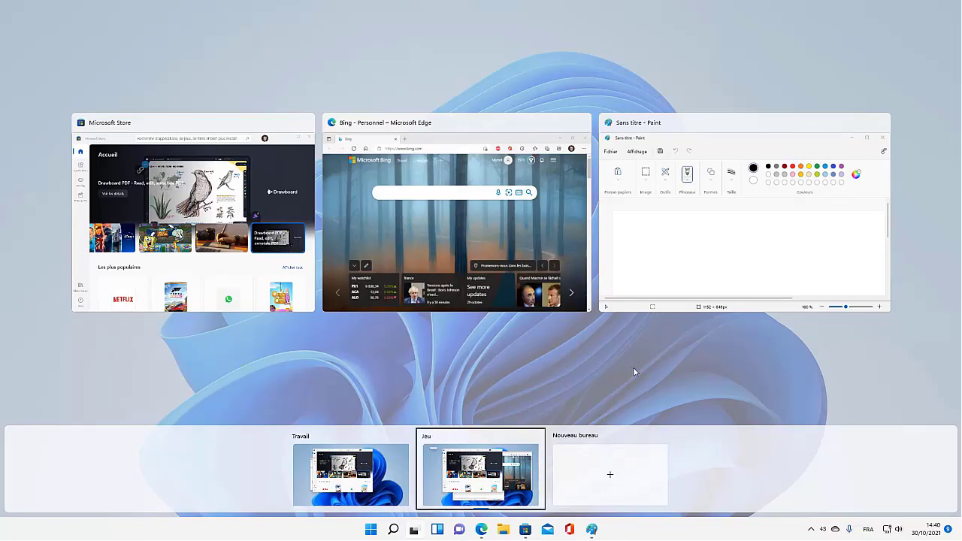
pyautogui.click(534, 335)
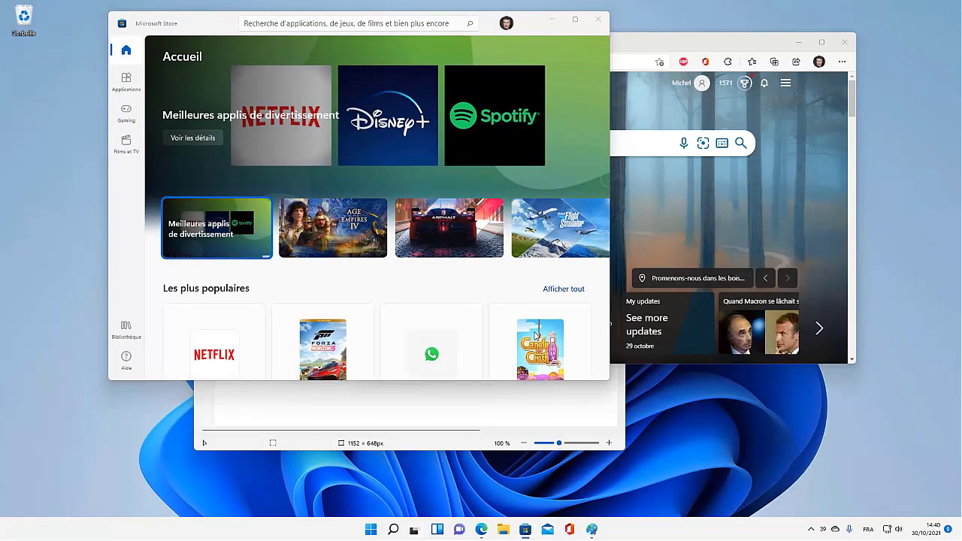
# Close the Jeu virtual desktop from the task view.
pyautogui.press('super+Tab')
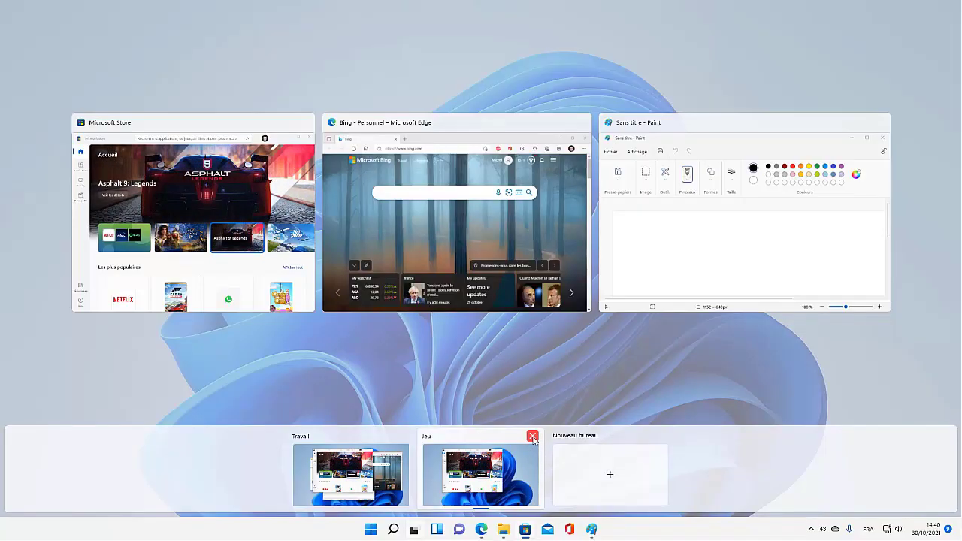
pyautogui.click(533, 436)
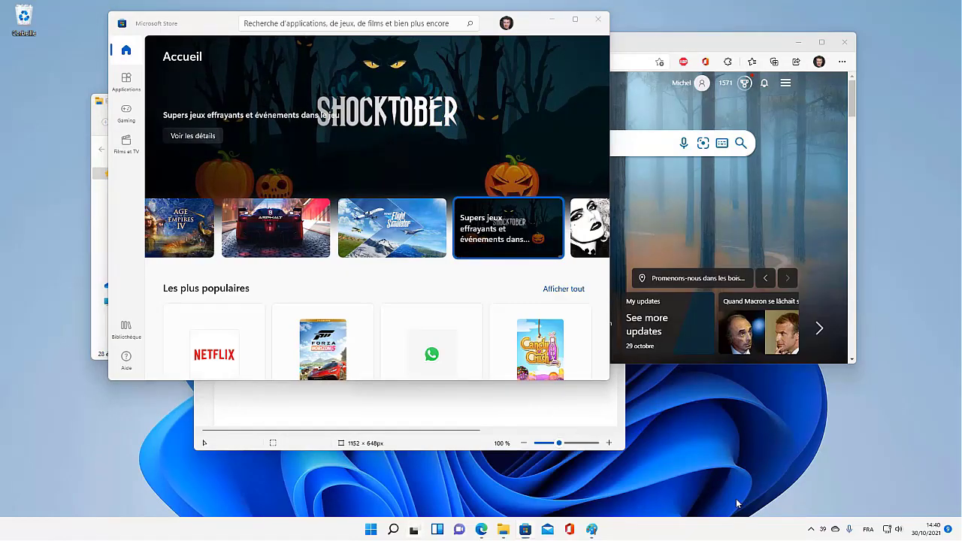
# Create a new virtual desktop beside Travail and try closing it.
pyautogui.press('super+Tab')
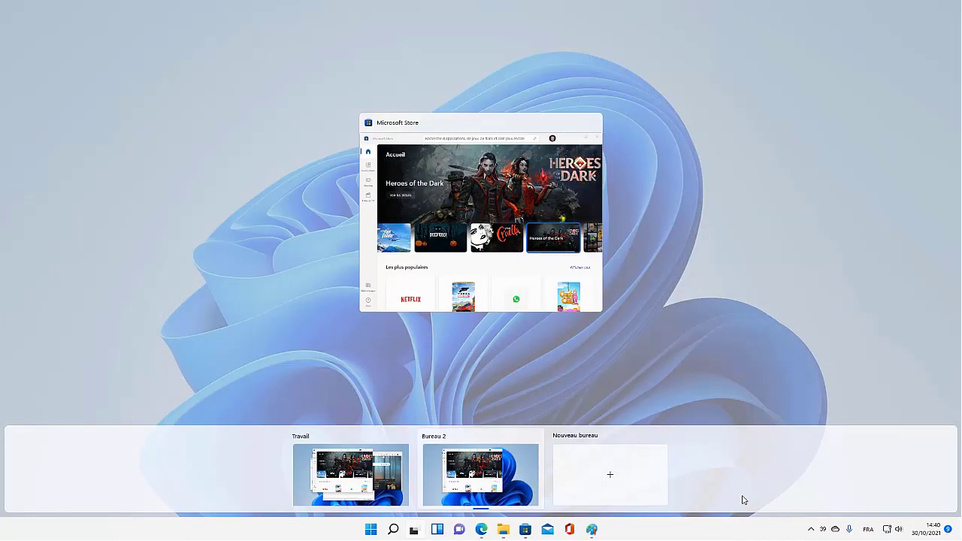
pyautogui.press('ctrl+super+F4')
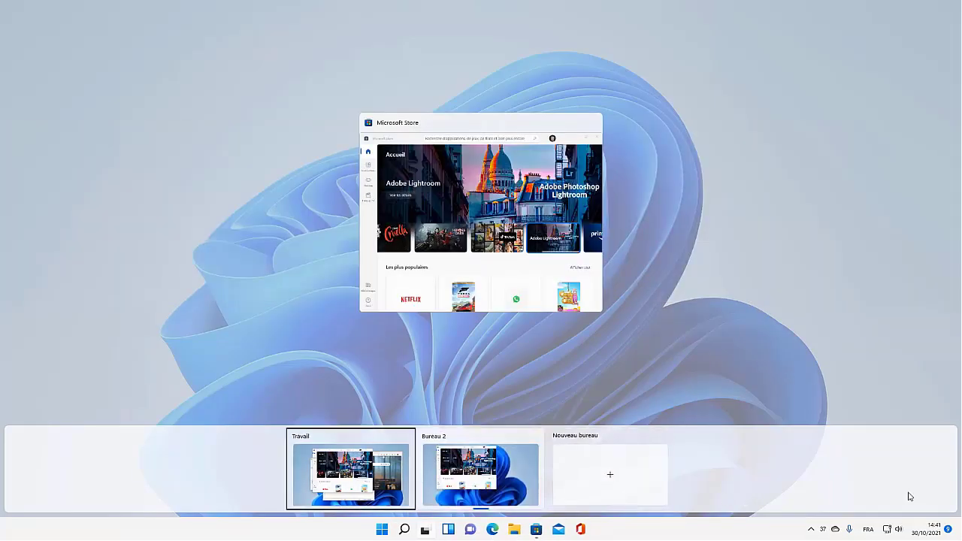
# Move the desktop selection from Travail to Bureau 2 and back to Travail.
pyautogui.press('ctrl+shift+super+Right')
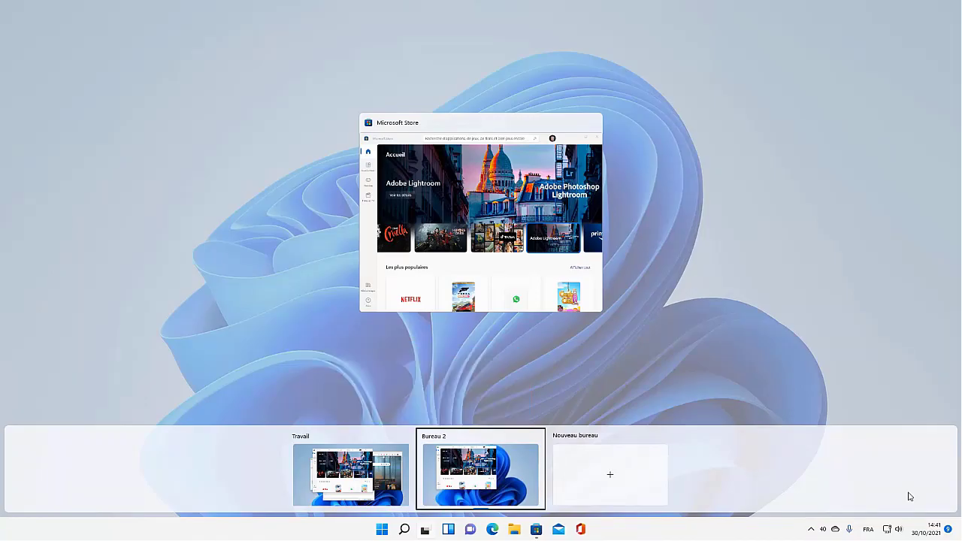
pyautogui.press('ctrl+shift+super+Left')
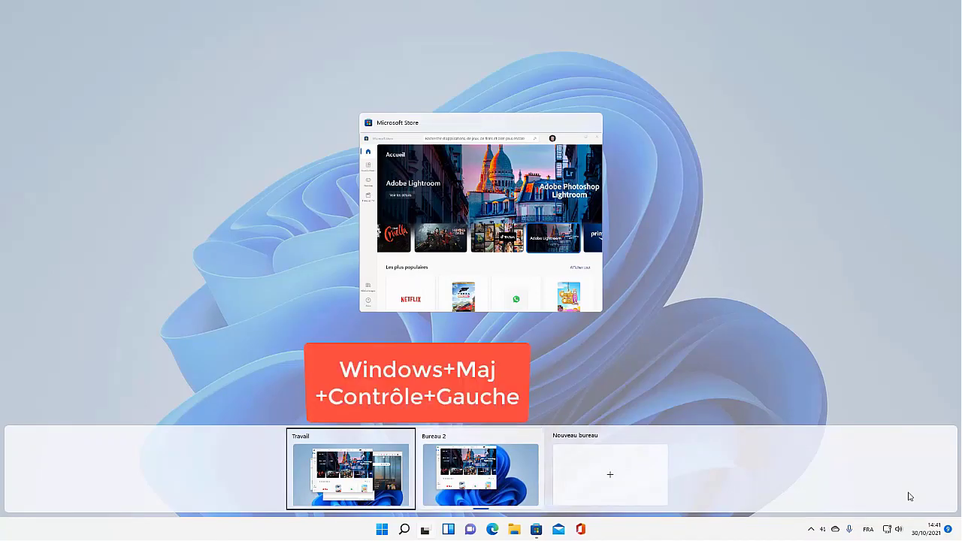